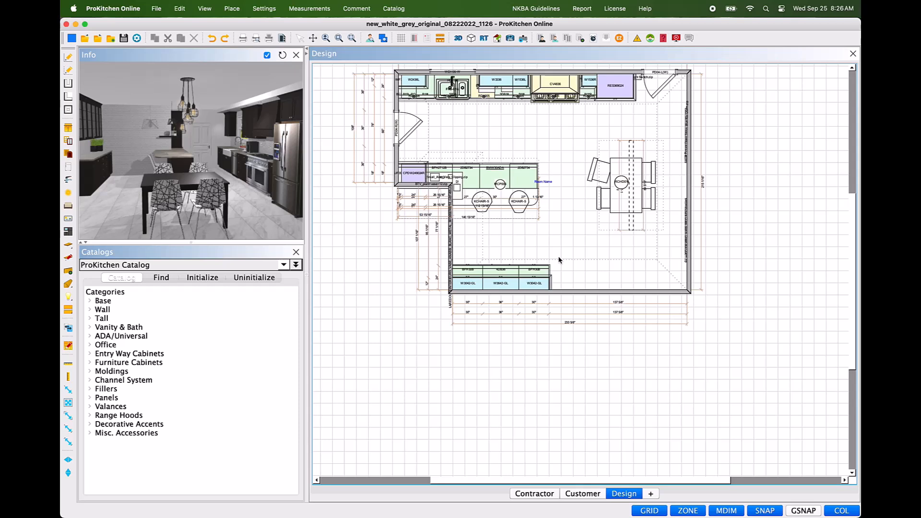
- Select the whole cabinet run along the floor plan's lower wall and change its color using a new catalog copy named ProKitchen Catalog 2
{"action": "left_click_drag", "start_coordinate": [559, 258], "coordinate": [443, 303]}
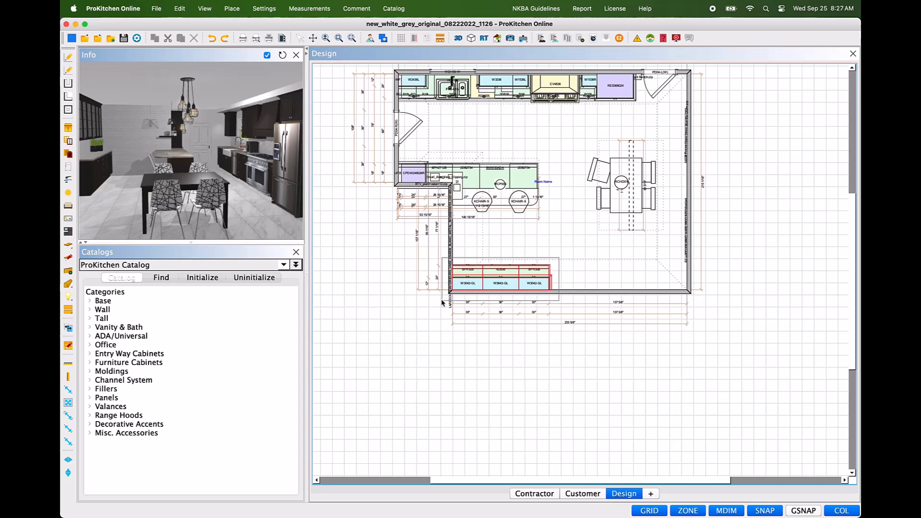
{"action": "left_click_drag", "start_coordinate": [442, 302], "coordinate": [442, 303]}
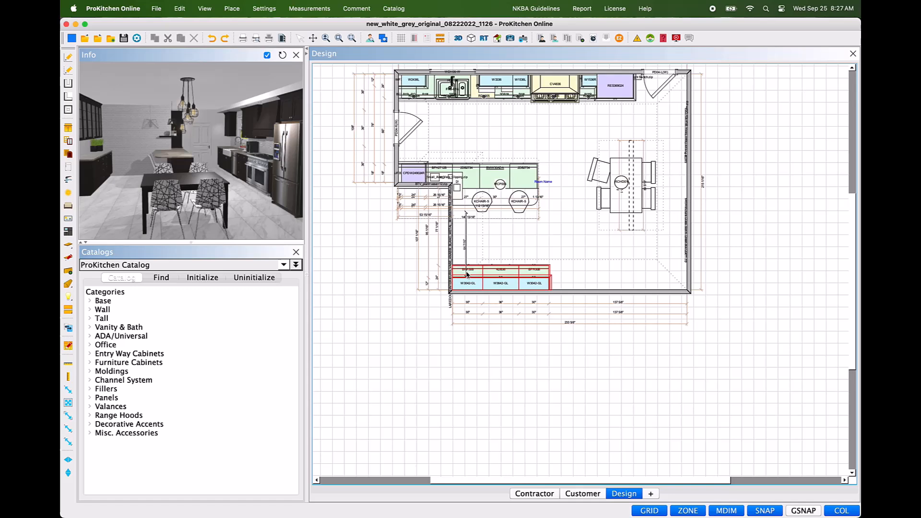
{"action": "right_click", "coordinate": [466, 274]}
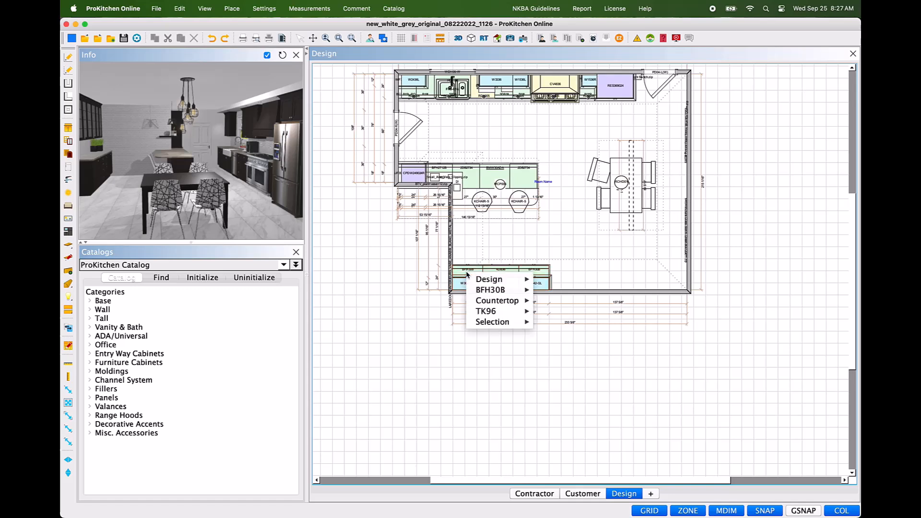
{"action": "mouse_move", "coordinate": [470, 278]}
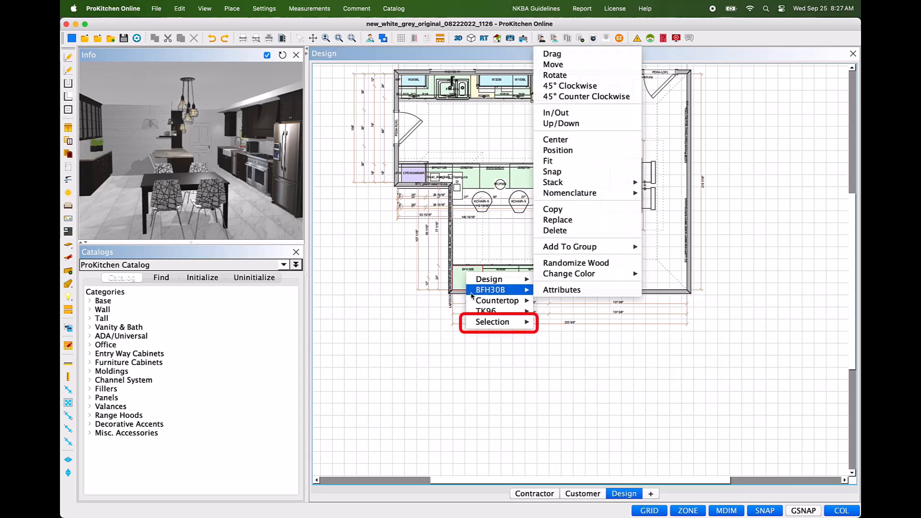
{"action": "mouse_move", "coordinate": [472, 302]}
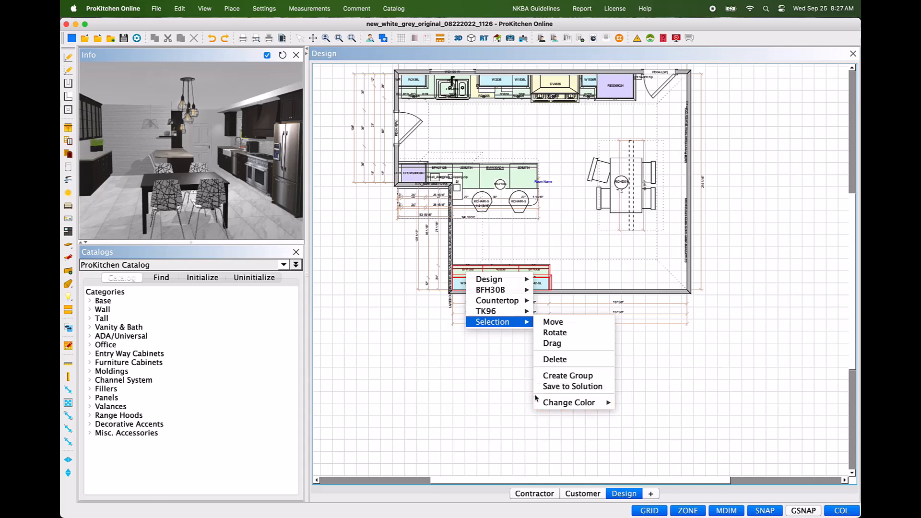
{"action": "mouse_move", "coordinate": [535, 402]}
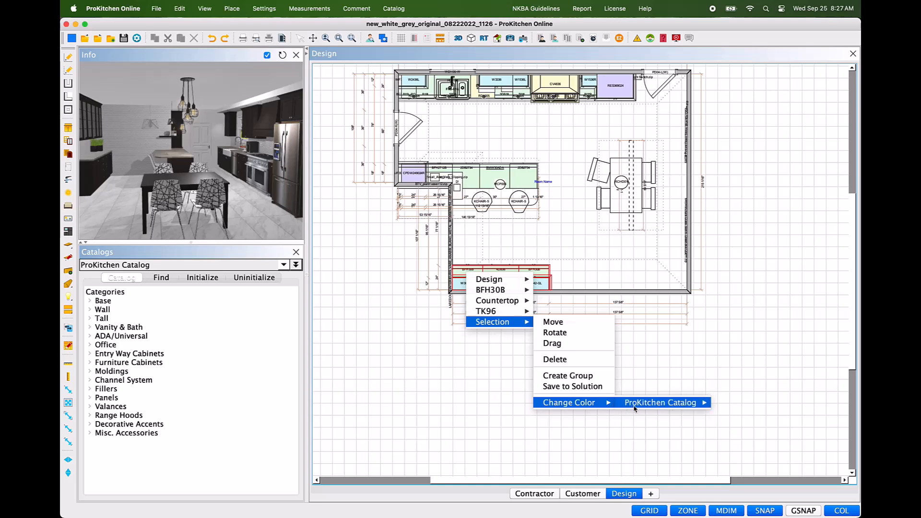
{"action": "mouse_move", "coordinate": [659, 409]}
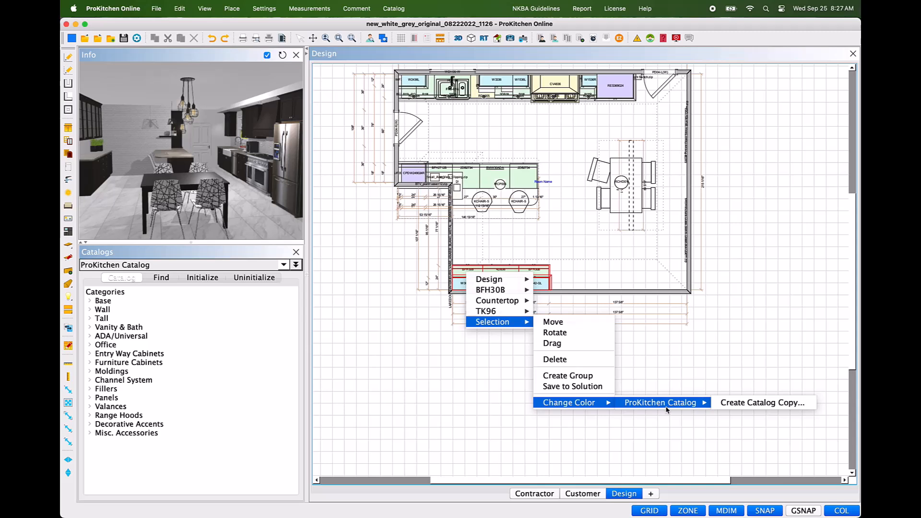
{"action": "left_click", "coordinate": [721, 407]}
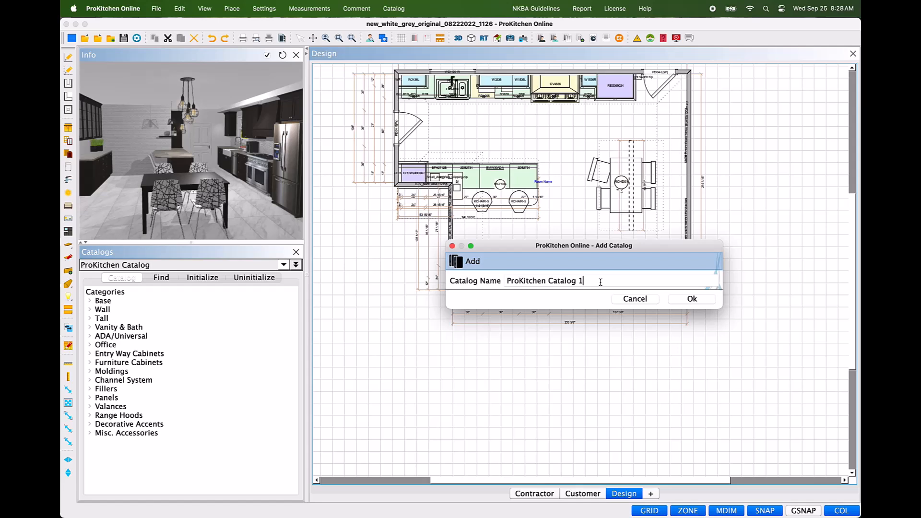
{"action": "double_click", "coordinate": [581, 281]}
{"action": "type", "text": "2"}
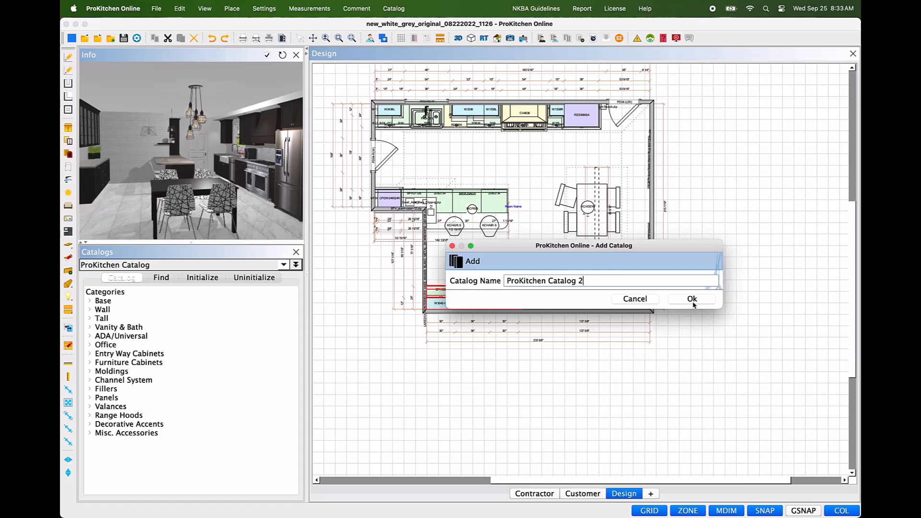
{"action": "left_click", "coordinate": [692, 299]}
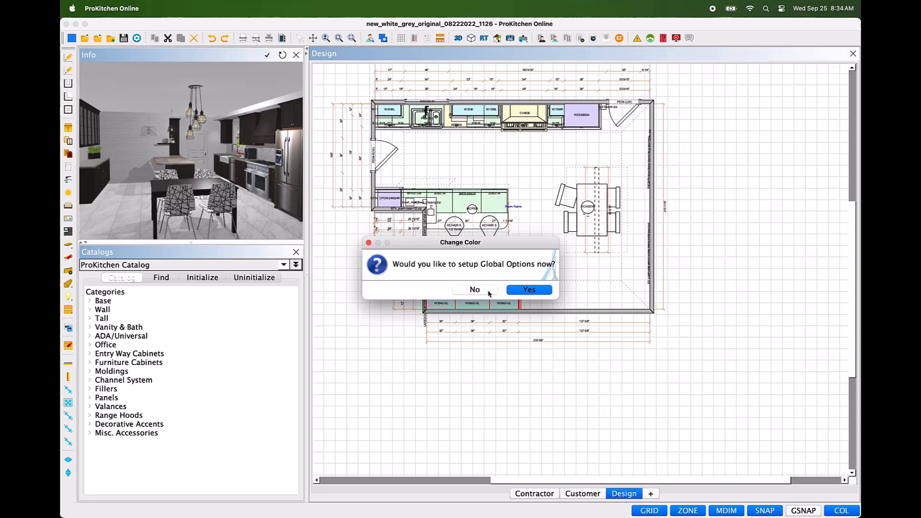
- Set up the new catalog's global options with Framed construction, no front channel system and Full Overlay doors
{"action": "left_click", "coordinate": [545, 290]}
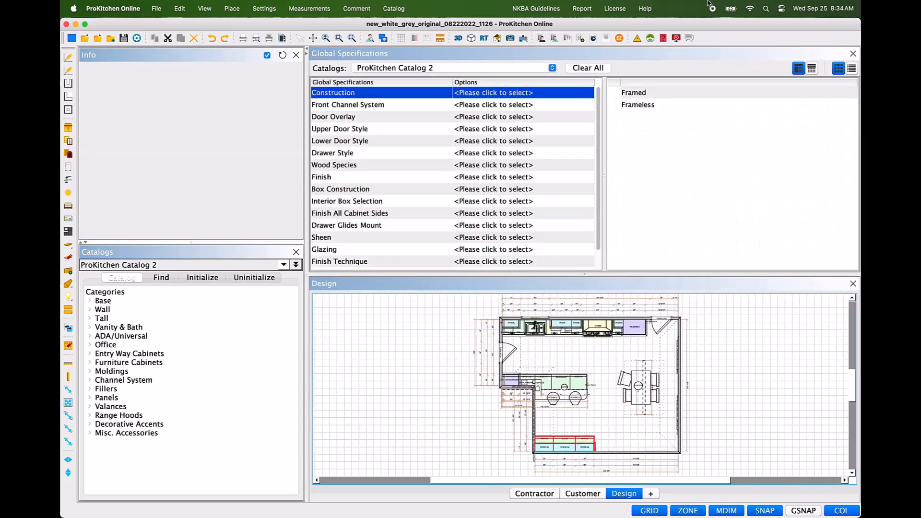
{"action": "left_click", "coordinate": [632, 94]}
{"action": "left_click", "coordinate": [521, 304]}
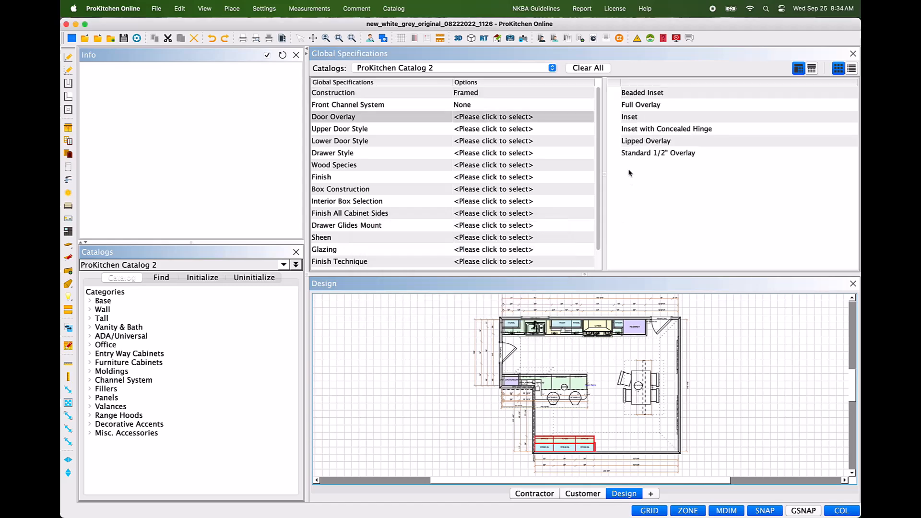
{"action": "left_click", "coordinate": [640, 105]}
{"action": "left_click", "coordinate": [523, 306]}
- Set both the upper and lower door styles to Mitered Square, Flat Panel Style #01
{"action": "scroll", "coordinate": [657, 169], "scroll_direction": "down", "scroll_amount": 10}
{"action": "scroll", "coordinate": [657, 169], "scroll_direction": "down", "scroll_amount": 3}
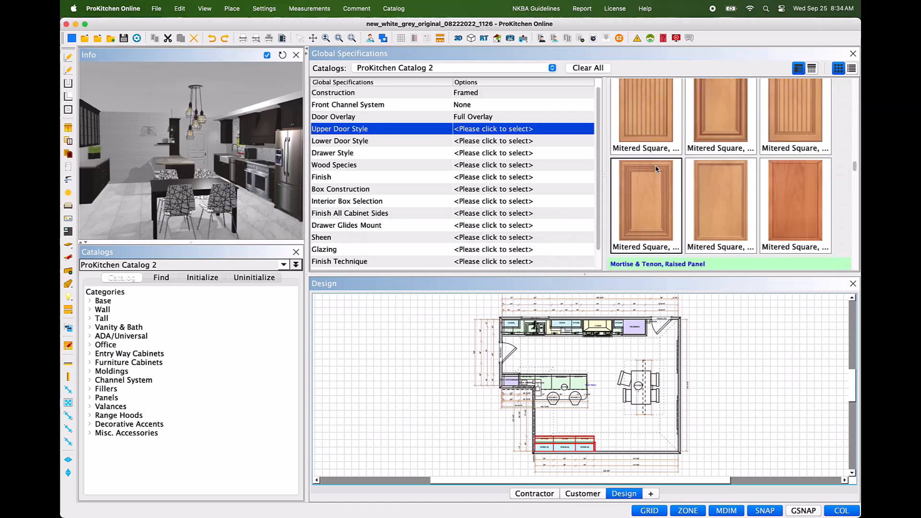
{"action": "left_click", "coordinate": [646, 140]}
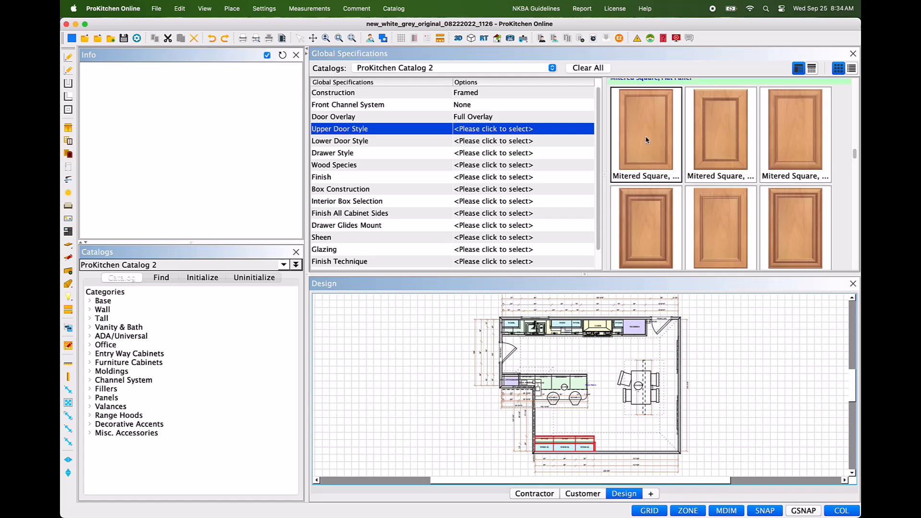
{"action": "scroll", "coordinate": [646, 140], "scroll_direction": "down", "scroll_amount": 5}
{"action": "scroll", "coordinate": [646, 140], "scroll_direction": "down", "scroll_amount": 8}
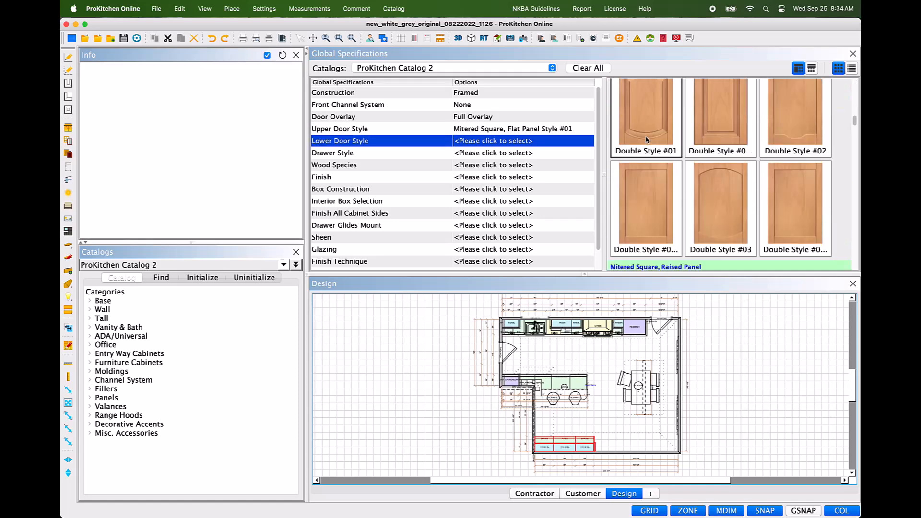
{"action": "left_click", "coordinate": [646, 140]}
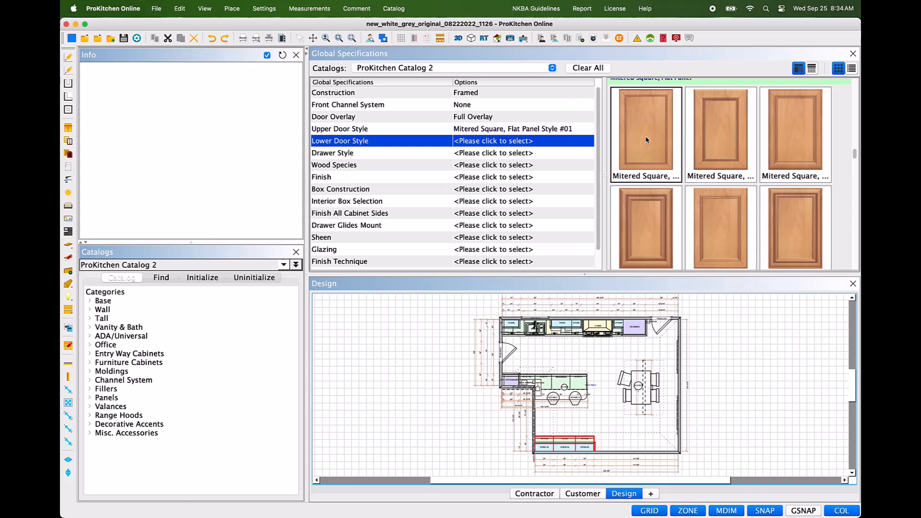
- Set the drawer style to Mortise & Tenon Drawer #03, accepting its default price of $0.0
{"action": "scroll", "coordinate": [646, 141], "scroll_direction": "down", "scroll_amount": 6}
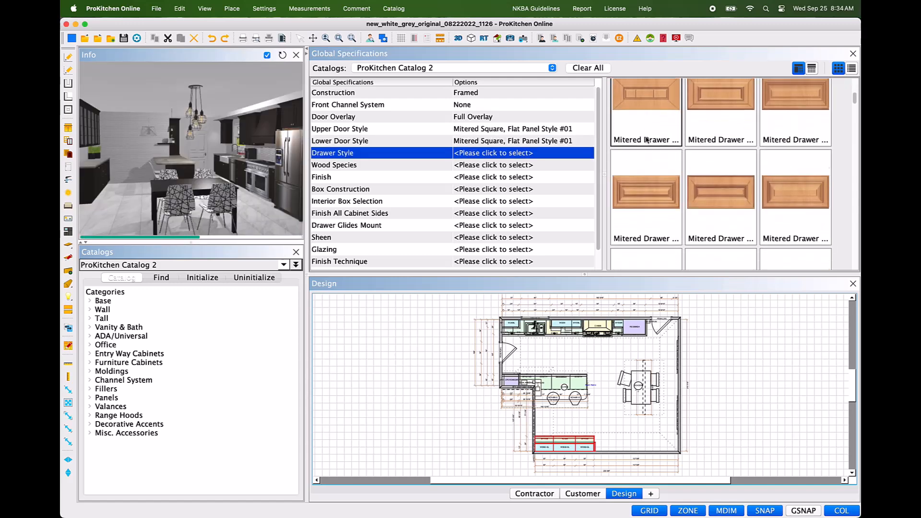
{"action": "scroll", "coordinate": [646, 140], "scroll_direction": "down", "scroll_amount": 5}
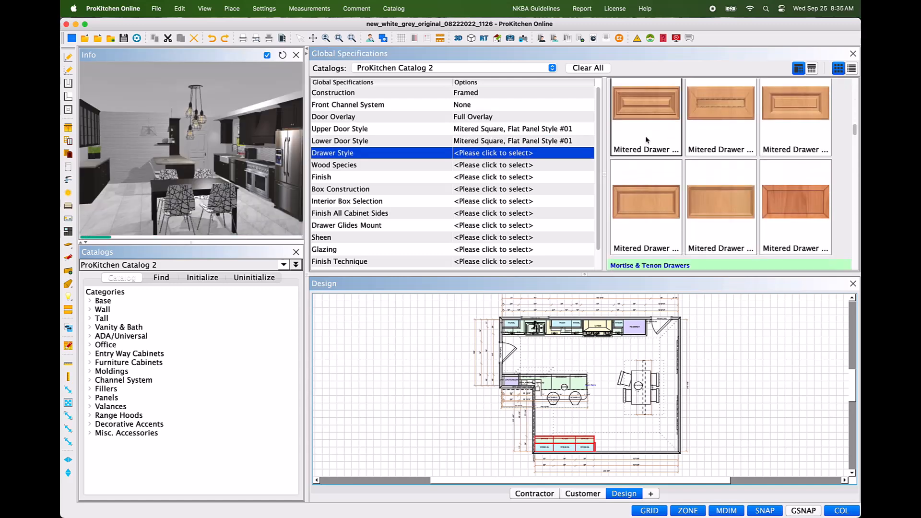
{"action": "left_click", "coordinate": [781, 174]}
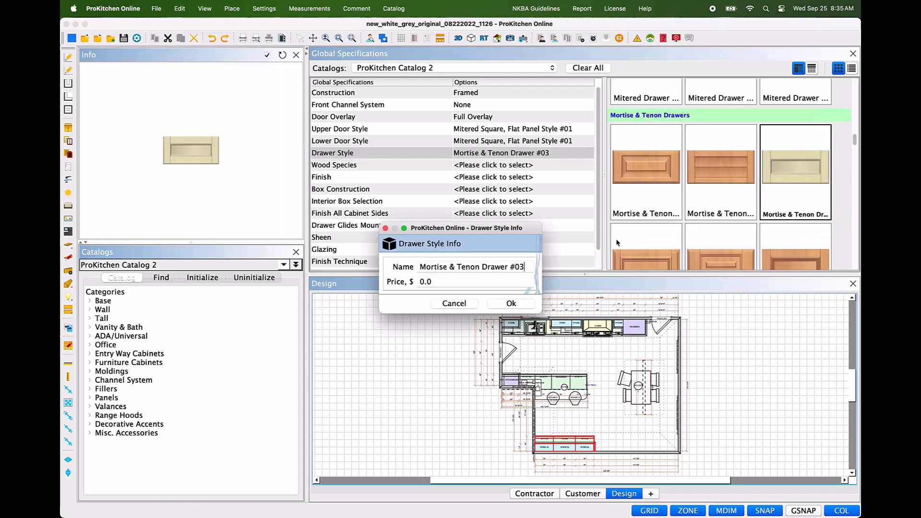
{"action": "left_click", "coordinate": [528, 302]}
- Set the wood species to Paint Grade and the finish to the Sherwin-Williams color High Reflective White (SW 7757)
{"action": "scroll", "coordinate": [725, 151], "scroll_direction": "down", "scroll_amount": 8}
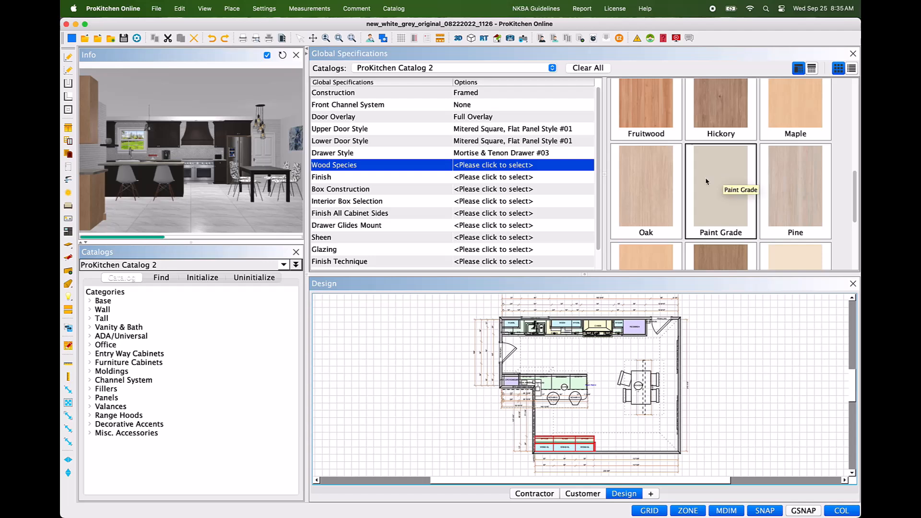
{"action": "left_click", "coordinate": [715, 179]}
{"action": "left_click", "coordinate": [520, 302]}
{"action": "left_click", "coordinate": [265, 173]}
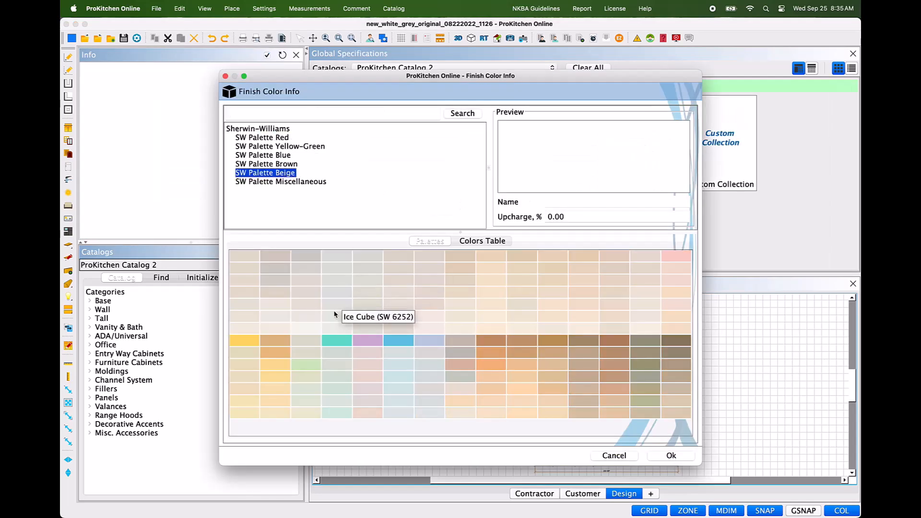
{"action": "left_click", "coordinate": [314, 337]}
{"action": "left_click", "coordinate": [671, 455]}
- Set box construction to All Plywood (APC), the interior to Natural Maple Interior, and Finish All Cabinet Sides to Yes
{"action": "left_click", "coordinate": [656, 94]}
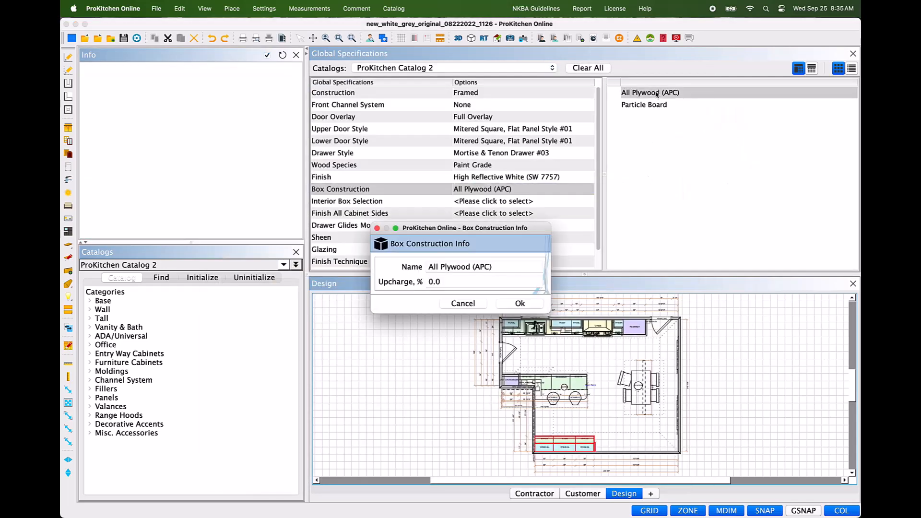
{"action": "left_click", "coordinate": [520, 303]}
{"action": "left_click", "coordinate": [521, 303]}
{"action": "left_click", "coordinate": [634, 144]}
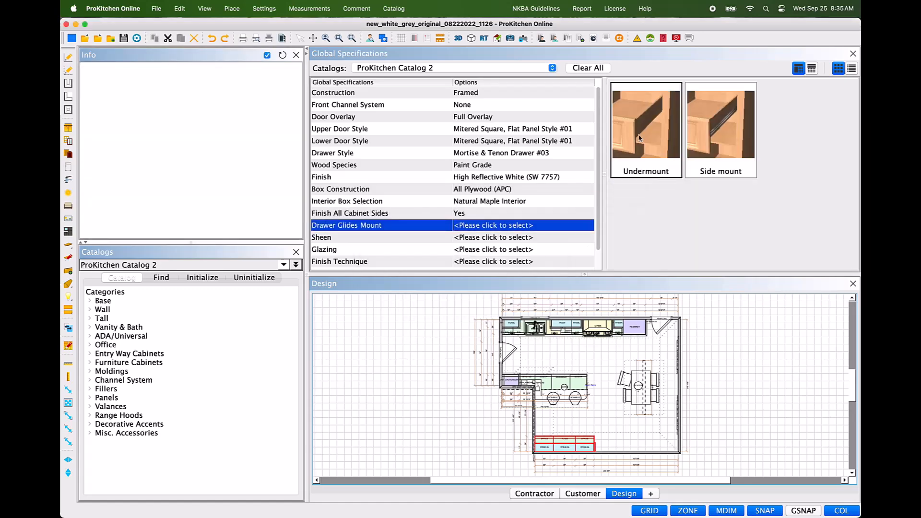
- Set the drawer glides to Undermount and the sheen to Matte, with glazing and finish technique set to None
{"action": "left_click", "coordinate": [648, 124]}
{"action": "left_click", "coordinate": [520, 303]}
{"action": "left_click", "coordinate": [663, 91]}
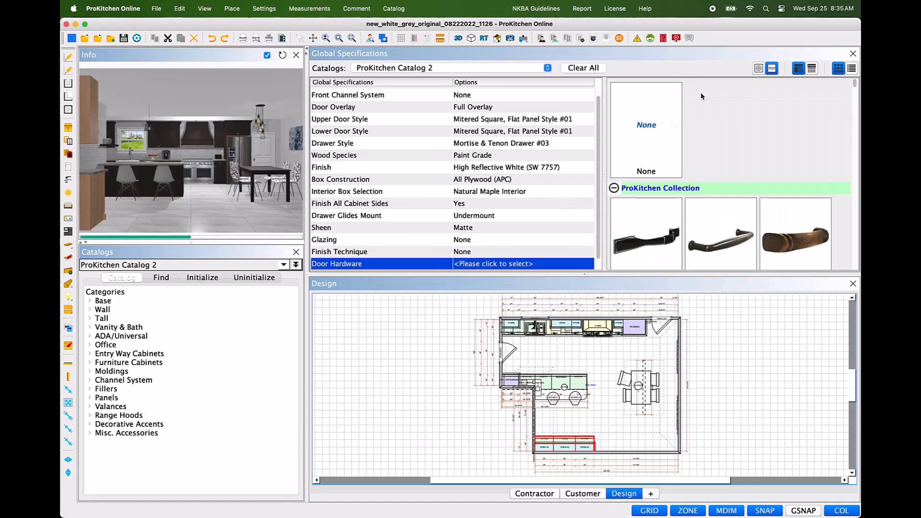
- Set the door and drawer hardware to Knob 37 and close the Global Specifications
{"action": "scroll", "coordinate": [647, 185], "scroll_direction": "down", "scroll_amount": 5}
{"action": "scroll", "coordinate": [649, 185], "scroll_direction": "down", "scroll_amount": 5}
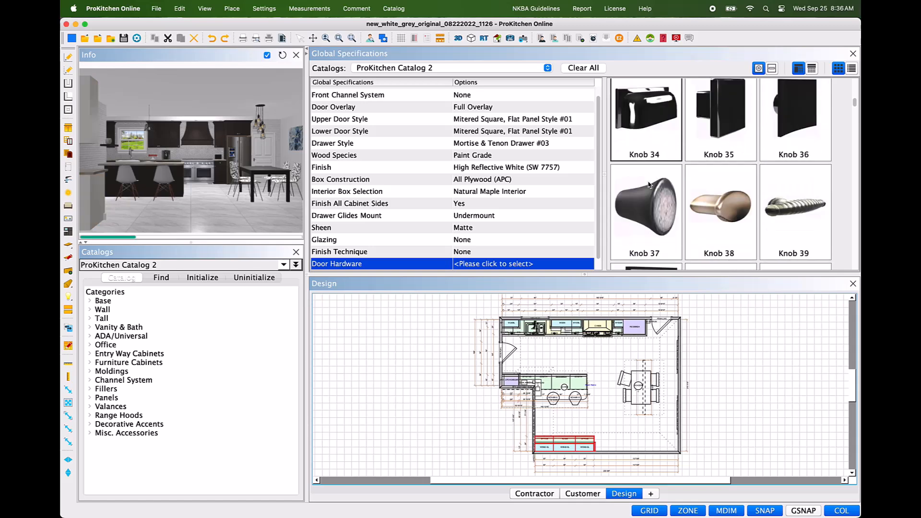
{"action": "left_click", "coordinate": [652, 200]}
{"action": "left_click", "coordinate": [652, 199]}
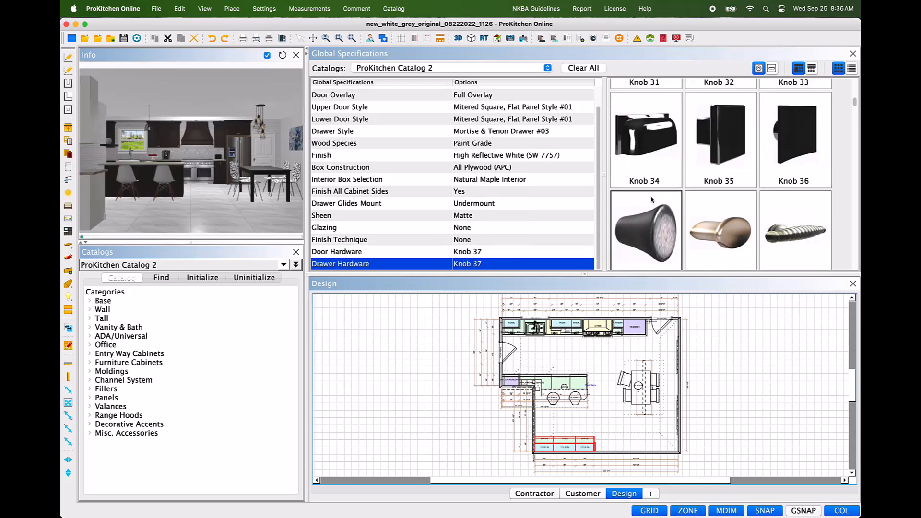
{"action": "left_click", "coordinate": [853, 54]}
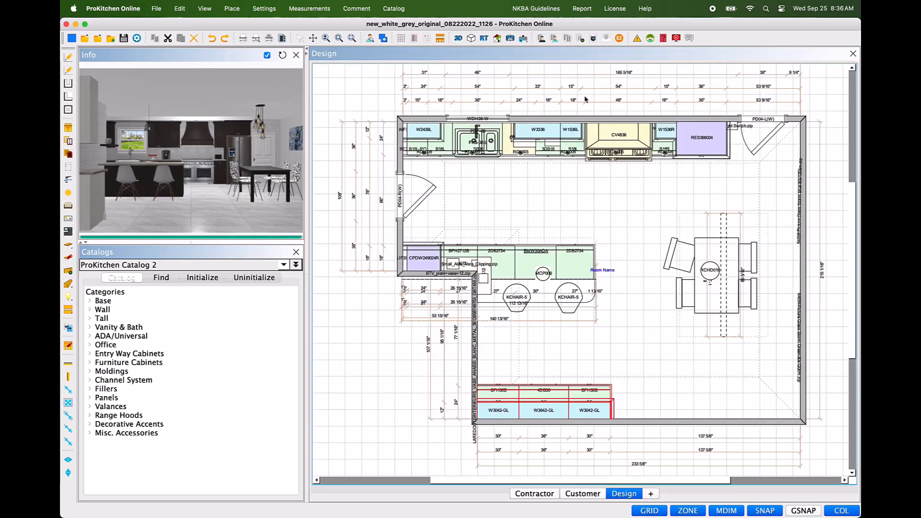
- Reopen the Global Specifications to review the options of ProKitchen Catalog 2 and close them again
{"action": "left_click", "coordinate": [427, 38]}
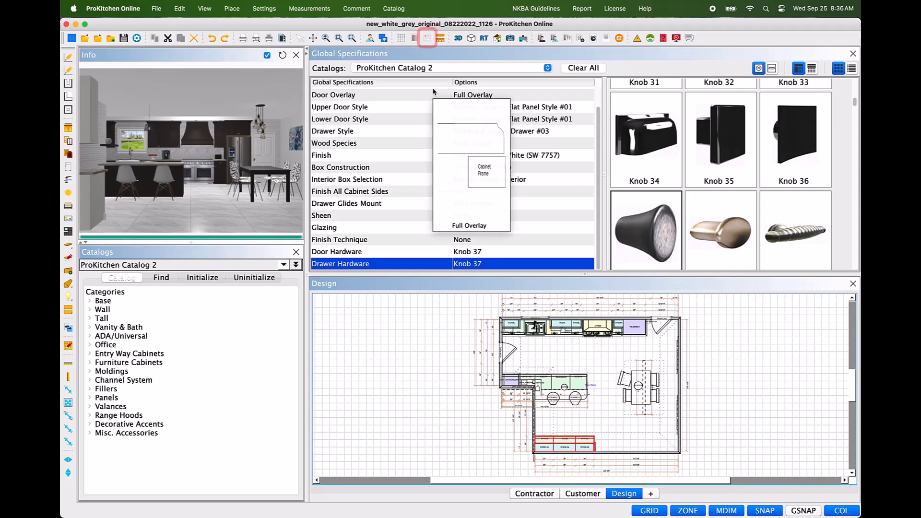
{"action": "left_click", "coordinate": [428, 42]}
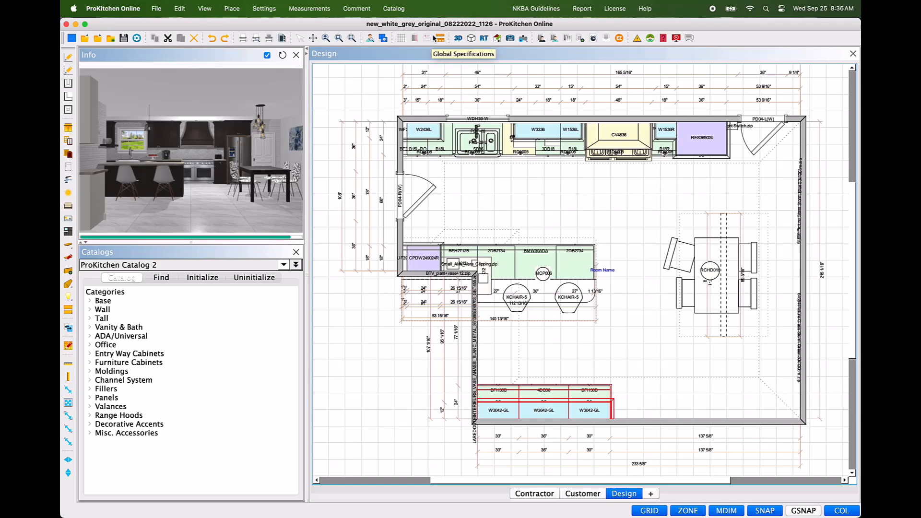
- Show the Range Wall elevation and change the color of wall cabinet W2436L to ProKitchen Catalog 2
{"action": "left_click", "coordinate": [440, 37]}
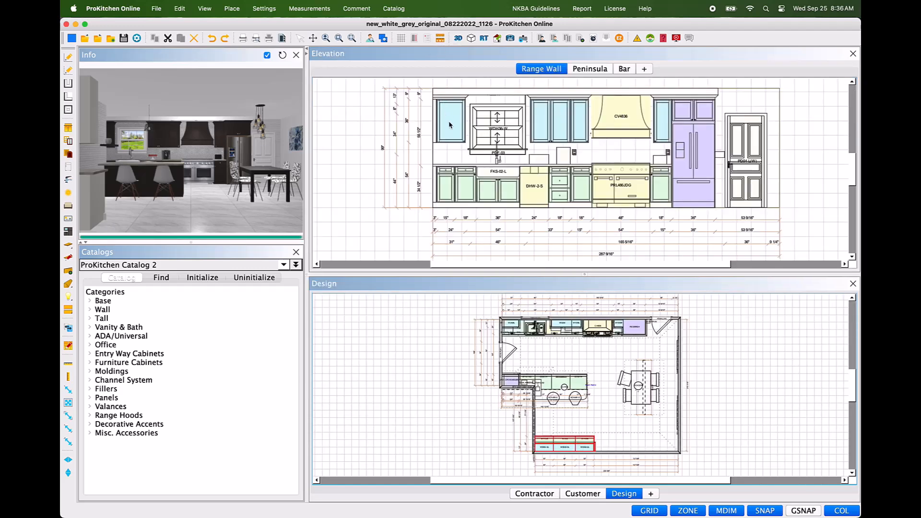
{"action": "right_click", "coordinate": [449, 125]}
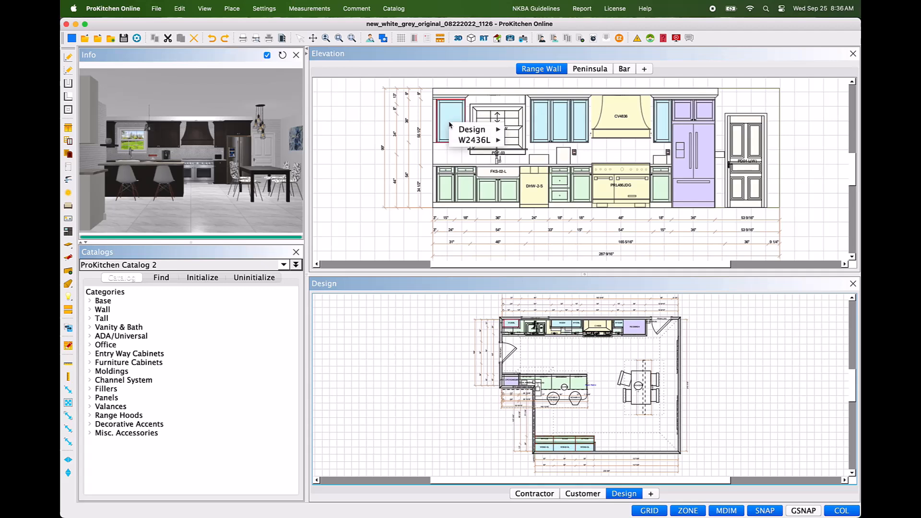
{"action": "mouse_move", "coordinate": [465, 140]}
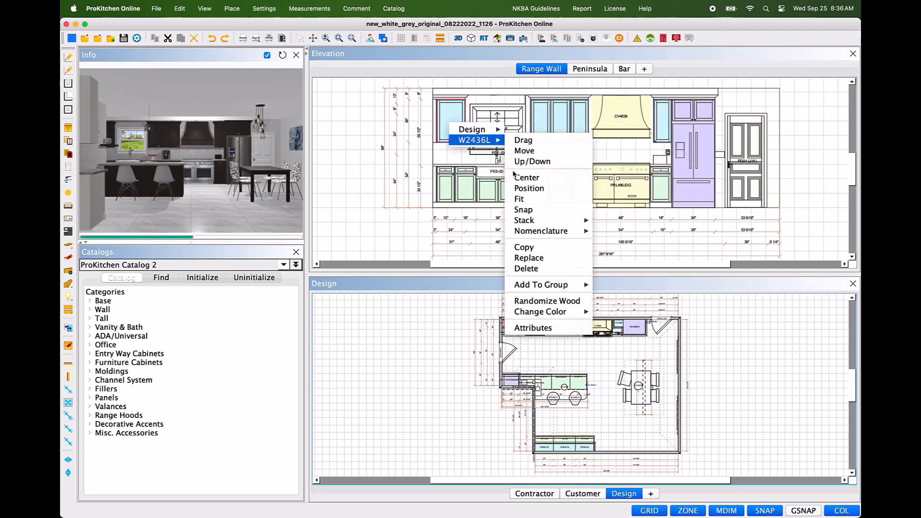
{"action": "mouse_move", "coordinate": [552, 312]}
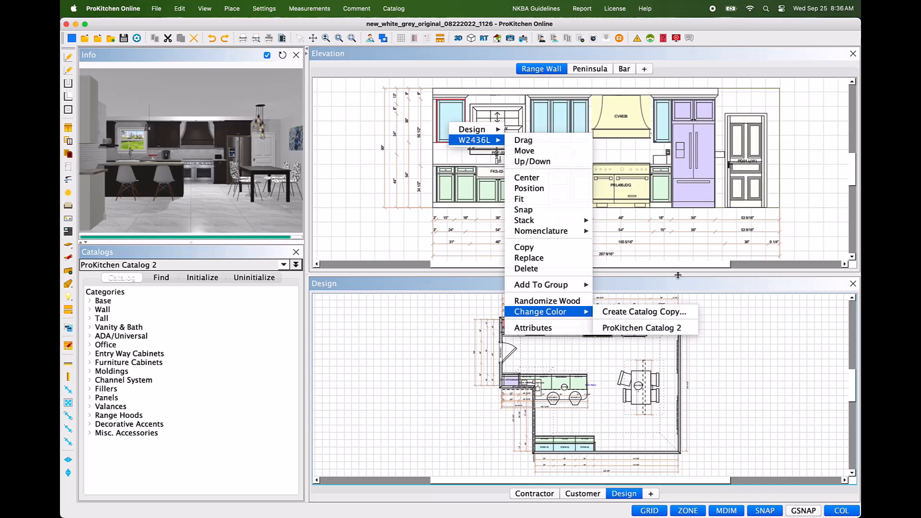
{"action": "left_click", "coordinate": [631, 330]}
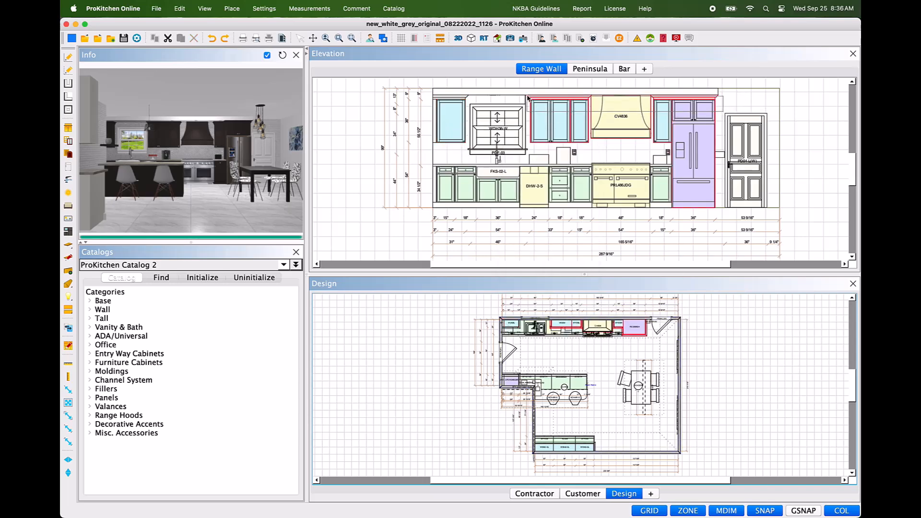
- Change the color of the selected wall cabinets, range hood and above-refrigerator cabinets on the Range Wall to ProKitchen Catalog 2
{"action": "right_click", "coordinate": [678, 112]}
{"action": "mouse_move", "coordinate": [724, 136]}
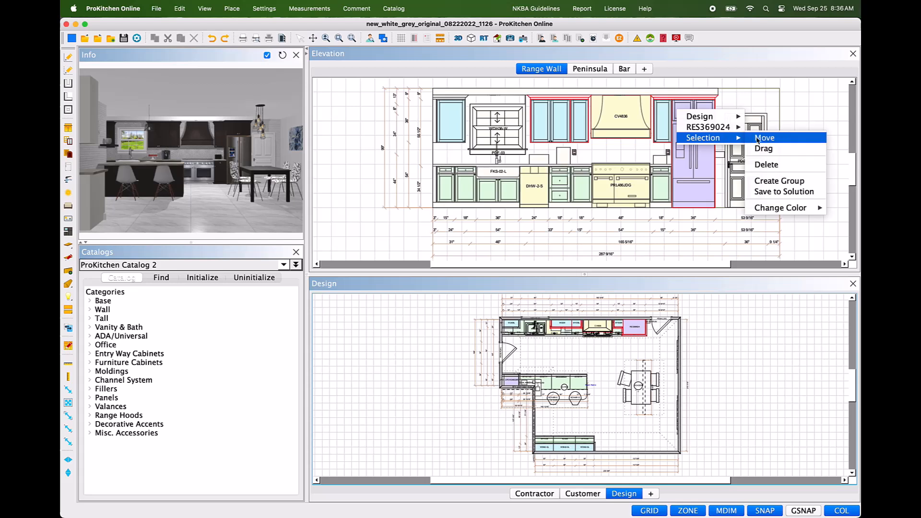
{"action": "mouse_move", "coordinate": [772, 209]}
{"action": "mouse_move", "coordinate": [724, 213]}
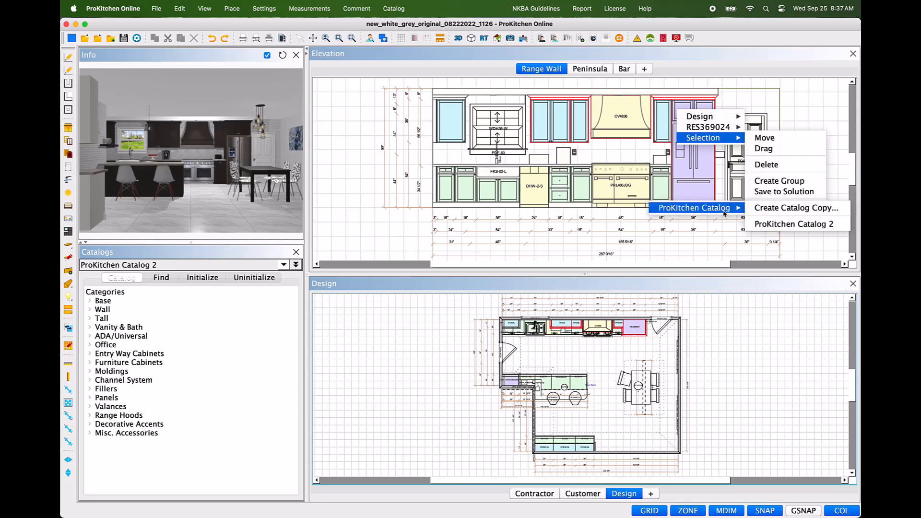
{"action": "left_click", "coordinate": [839, 229]}
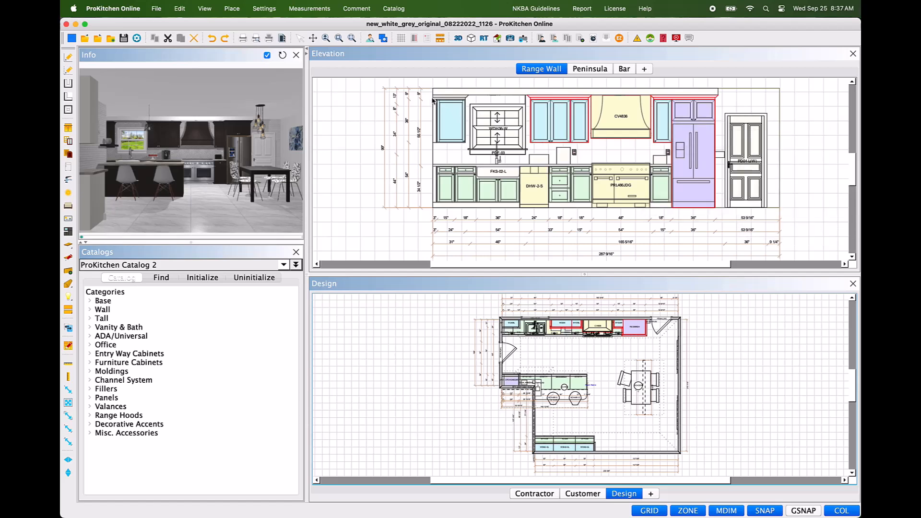
- Select the wall cabinet beside the window together with its crown molding and change their color to ProKitchen Catalog 2
{"action": "left_click", "coordinate": [449, 110]}
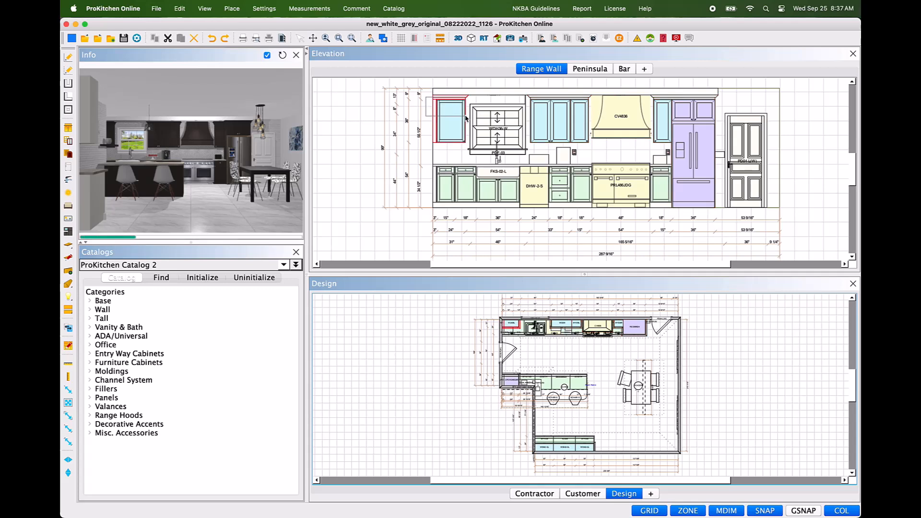
{"action": "right_click", "coordinate": [456, 118]}
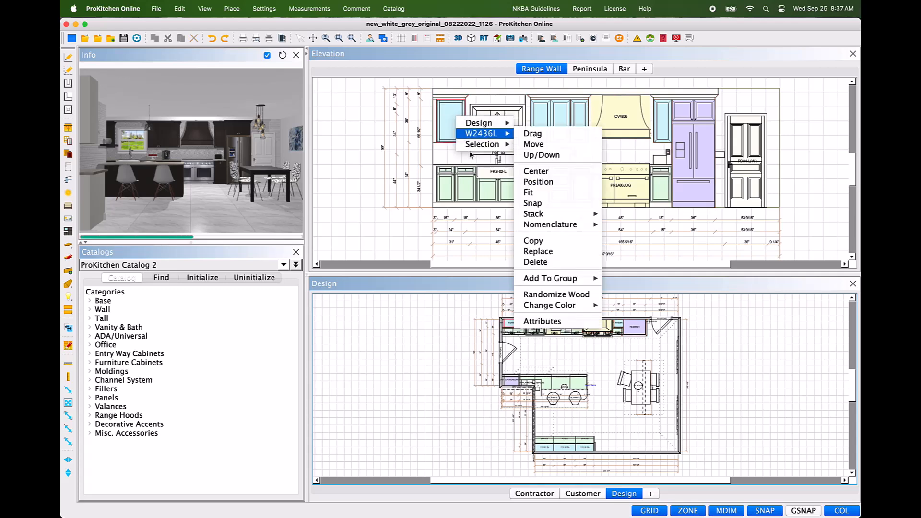
{"action": "mouse_move", "coordinate": [480, 144]}
{"action": "mouse_move", "coordinate": [541, 213]}
{"action": "mouse_move", "coordinate": [641, 214]}
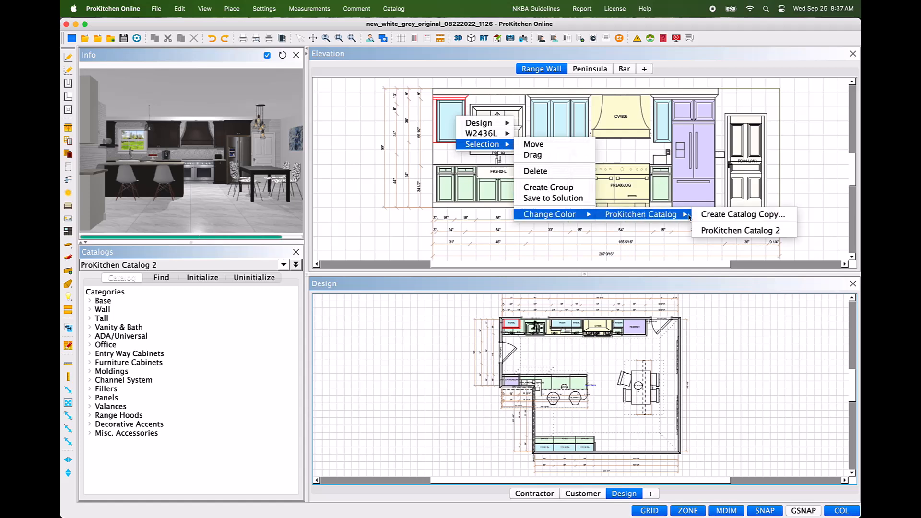
{"action": "left_click", "coordinate": [750, 230]}
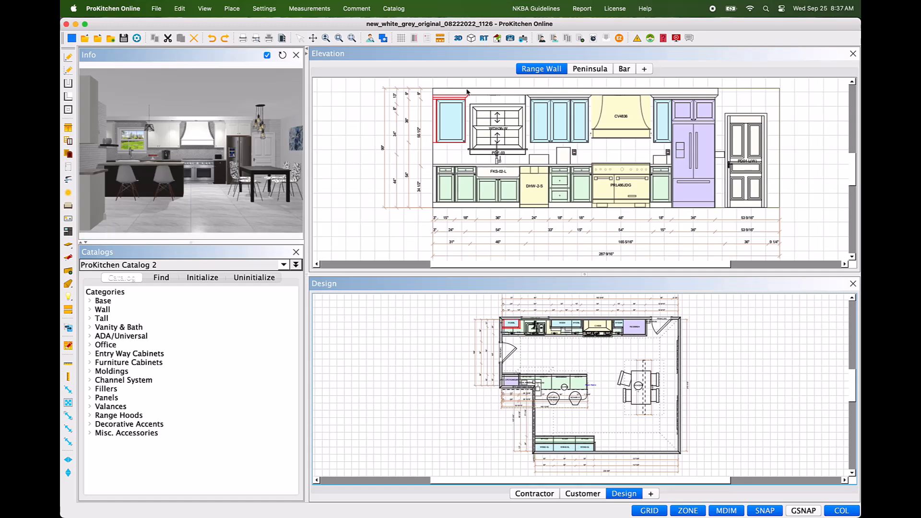
- Display the kitchen in 3D and rotate the view to examine the two-color cabinets
{"action": "left_click", "coordinate": [458, 38]}
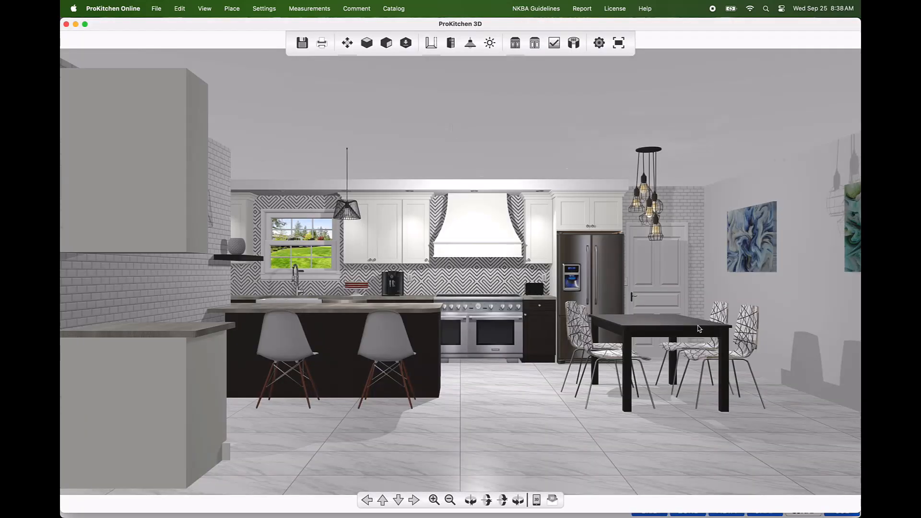
{"action": "left_click_drag", "start_coordinate": [698, 327], "coordinate": [618, 297]}
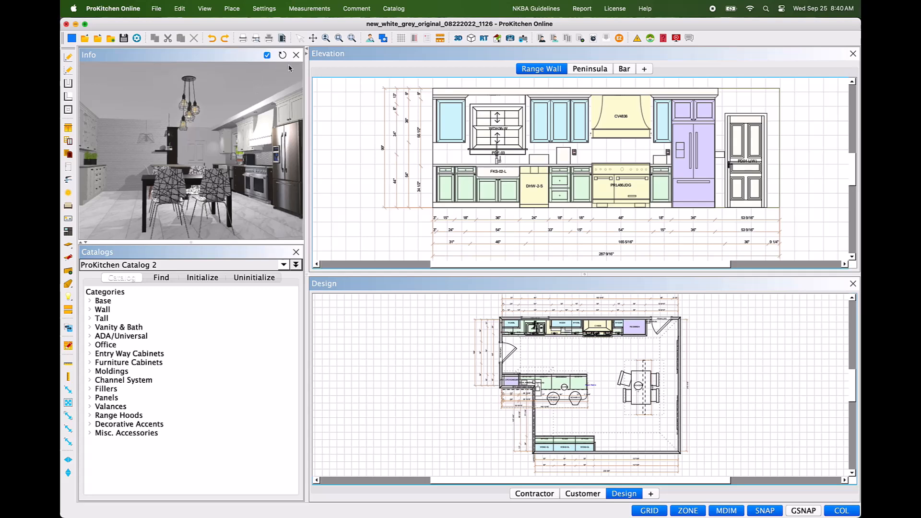
- Copy the Bertch Kitchen Plus catalog in the Catalog Settings and name the copy Bertch Kitchen Plus 2
{"action": "left_click", "coordinate": [261, 10]}
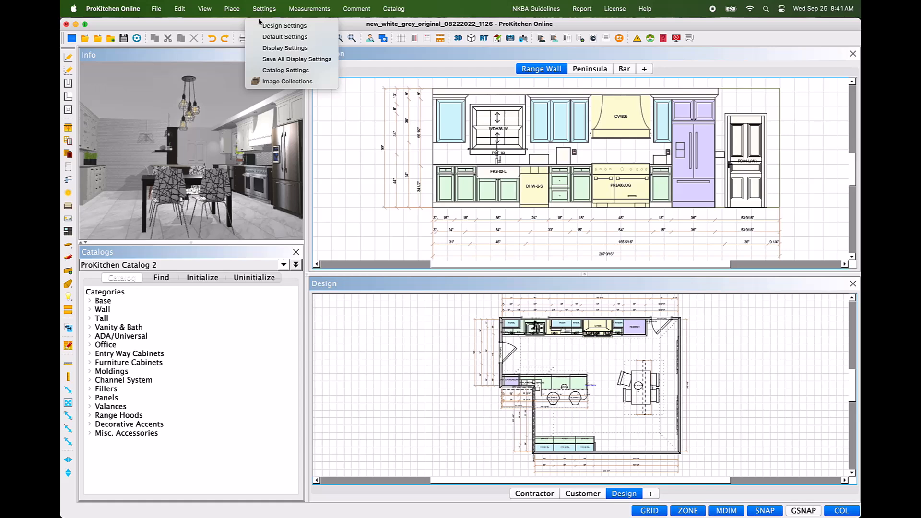
{"action": "left_click", "coordinate": [254, 72]}
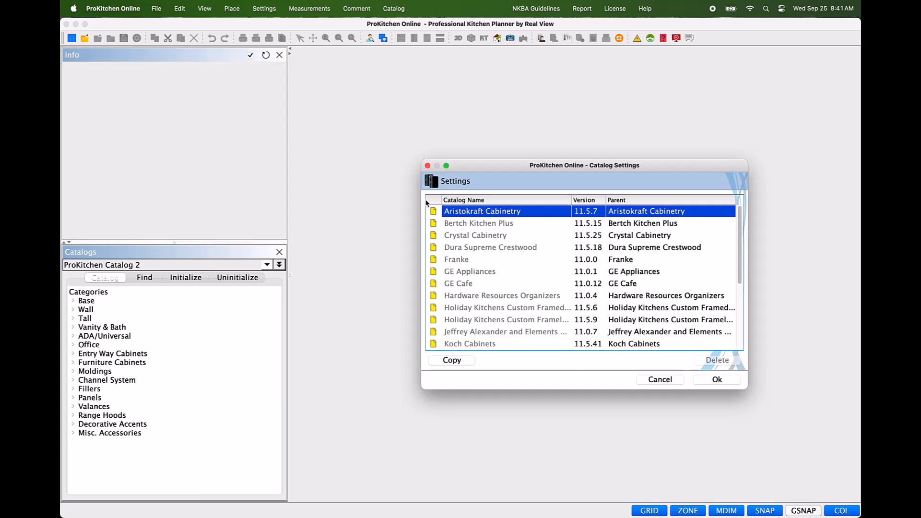
{"action": "left_click_drag", "start_coordinate": [603, 168], "coordinate": [557, 96]}
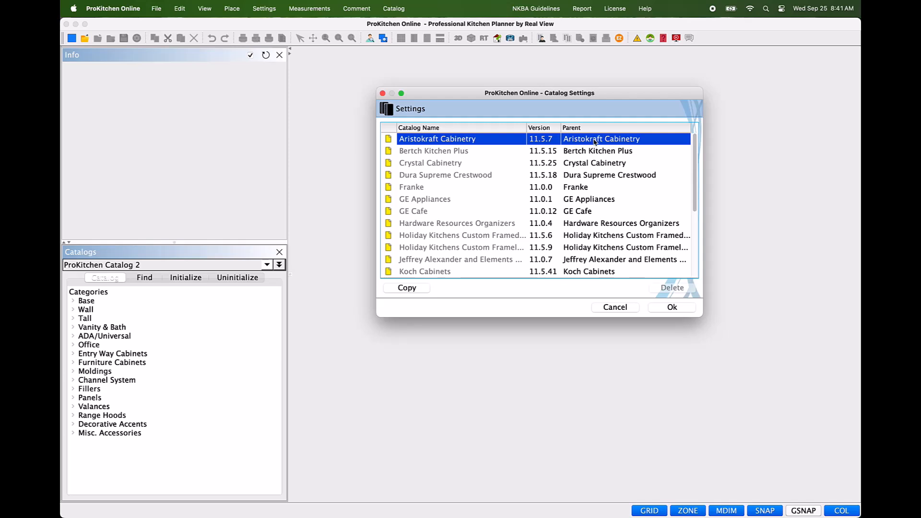
{"action": "left_click", "coordinate": [602, 153]}
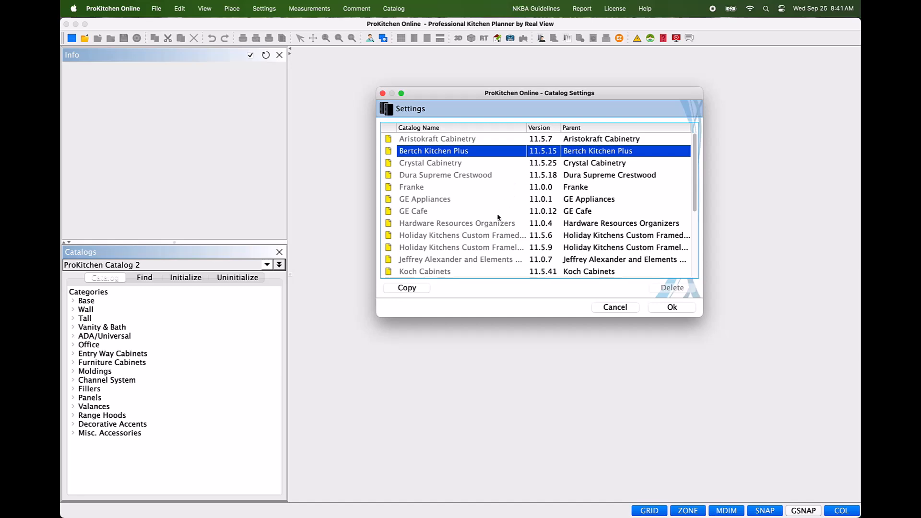
{"action": "left_click", "coordinate": [425, 289]}
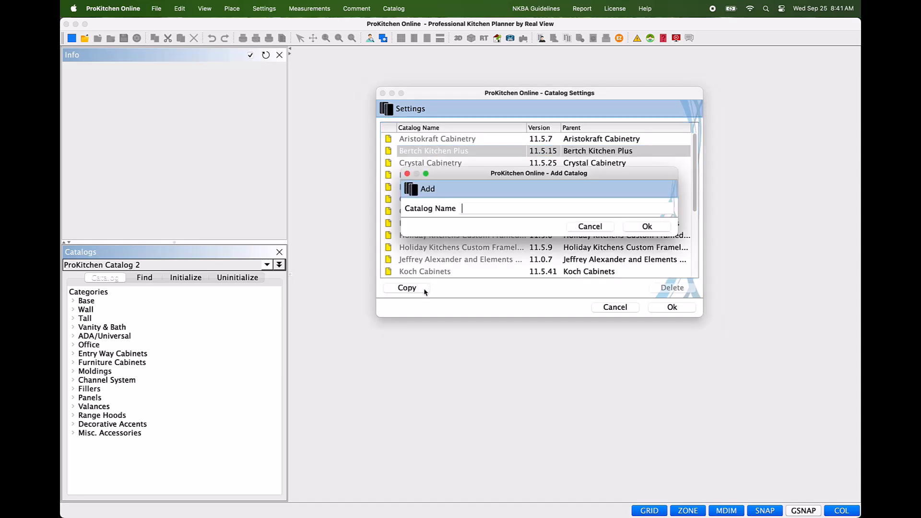
{"action": "type", "text": "Bertch Kitchen Plus 2"}
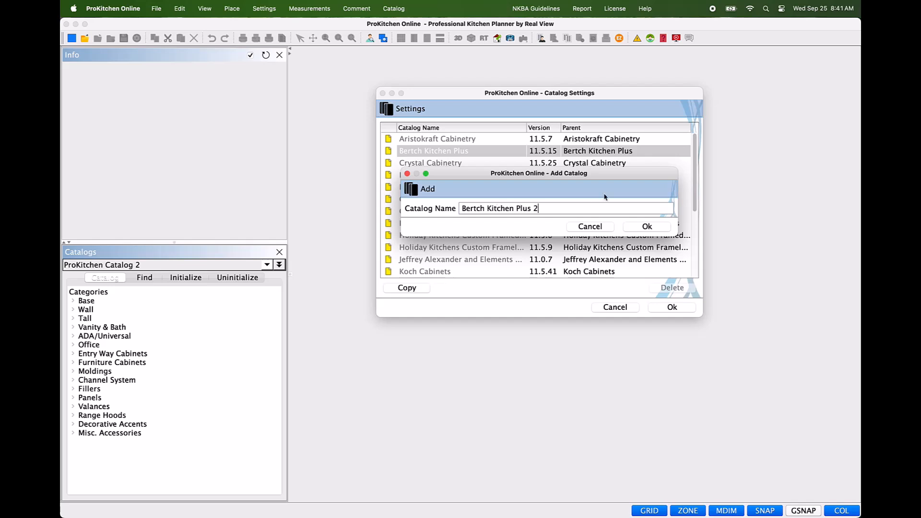
{"action": "left_click", "coordinate": [644, 230]}
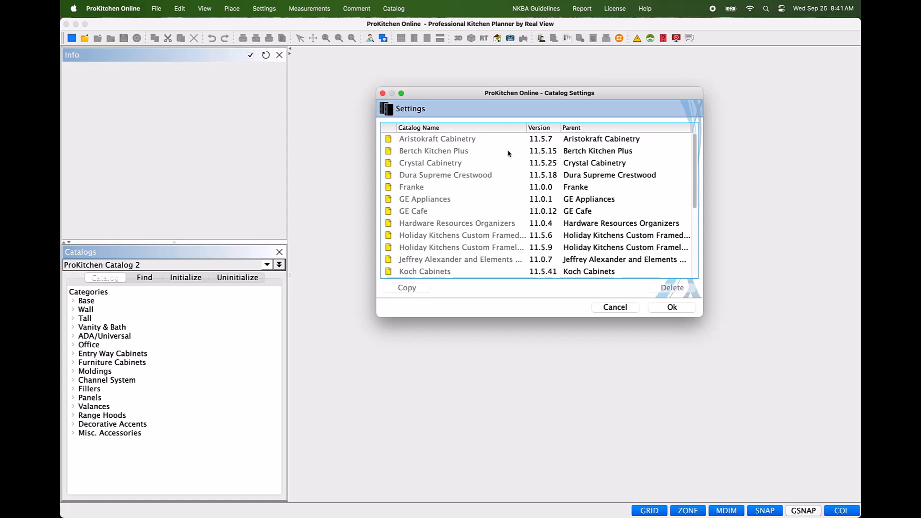
- Copy the Crystal Cabinetry catalog as Crystal Cabinetry 2 and accept the Catalog Settings
{"action": "left_click", "coordinate": [622, 166]}
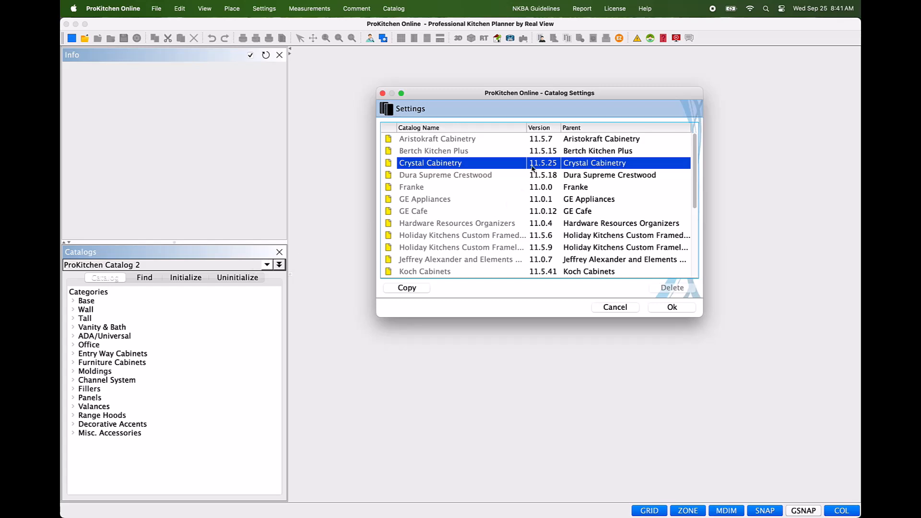
{"action": "left_click", "coordinate": [427, 289]}
{"action": "type", "text": "Crysta"}
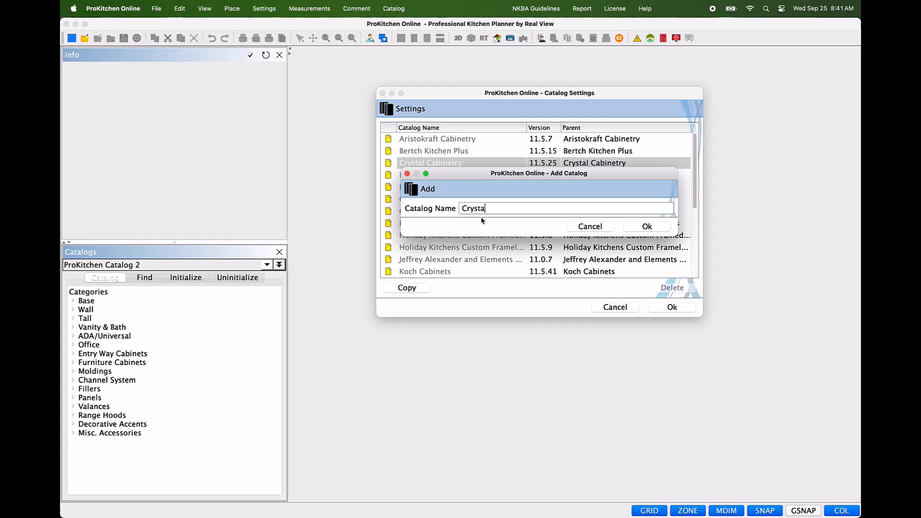
{"action": "type", "text": "l Cabinetry 2"}
{"action": "left_click", "coordinate": [648, 228]}
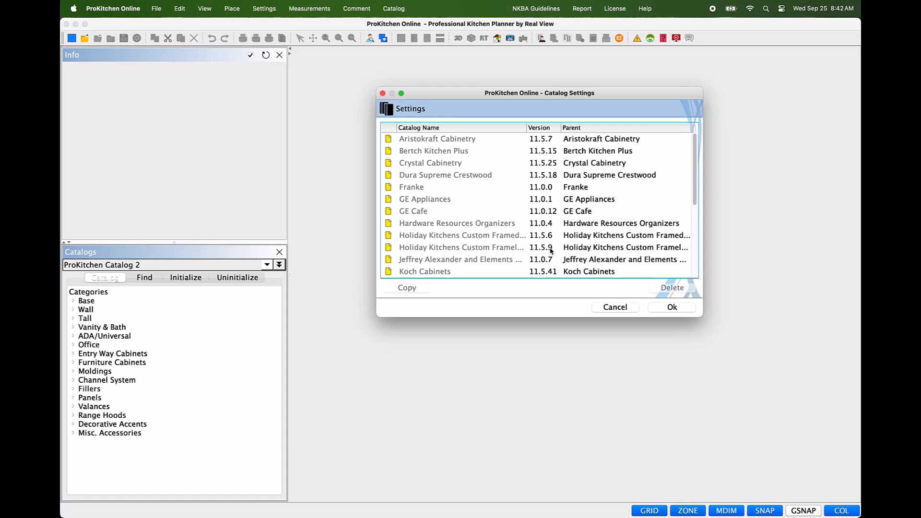
{"action": "left_click", "coordinate": [660, 310]}
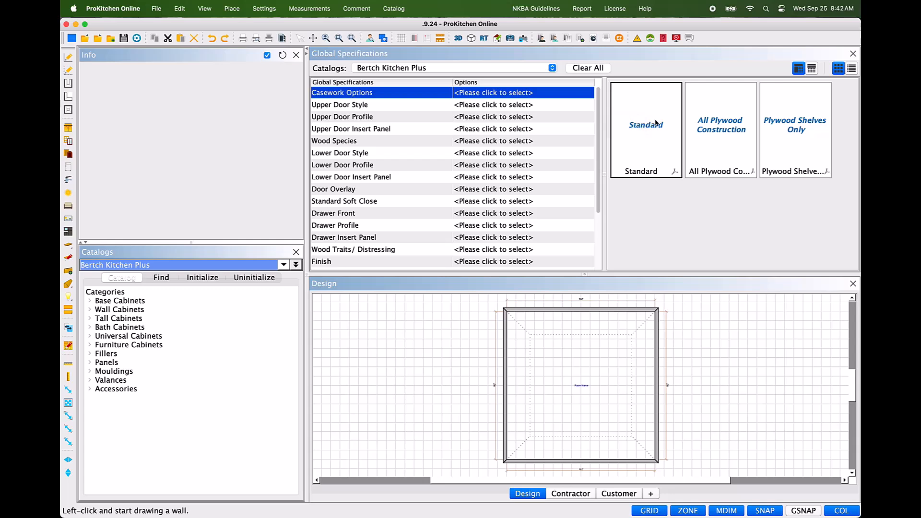
- Specify Bertch Kitchen Plus with Standard casework, Ashton upper doors, SR upper and lower profiles, upper insert panel PE and Paintable wood
{"action": "left_click", "coordinate": [656, 123]}
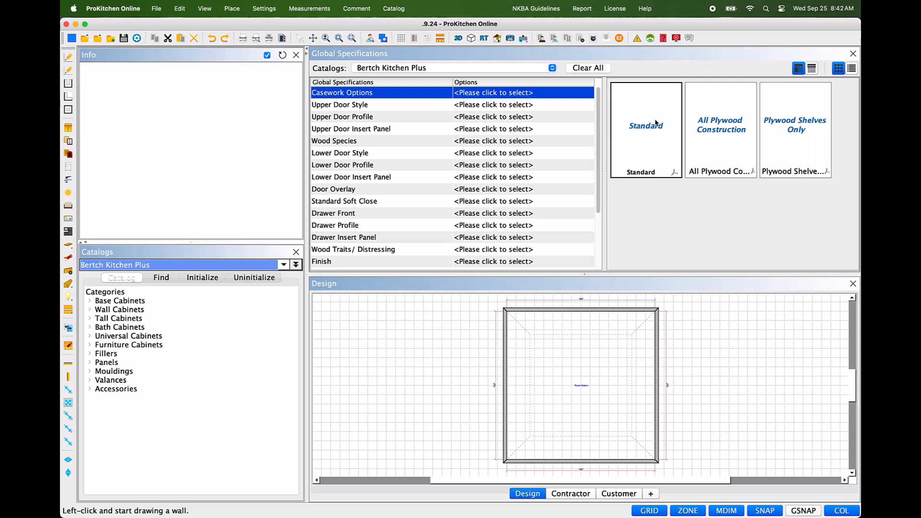
{"action": "left_click", "coordinate": [655, 123]}
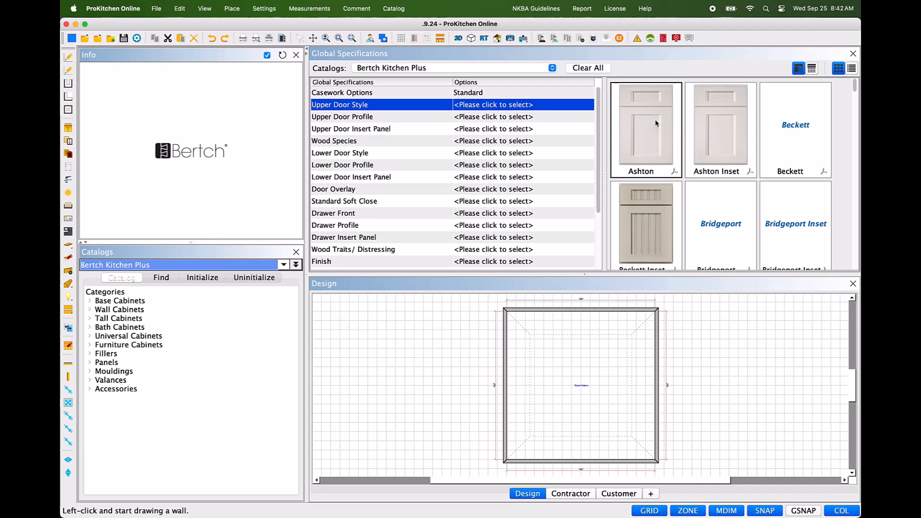
{"action": "left_click", "coordinate": [641, 124]}
{"action": "left_click", "coordinate": [642, 124]}
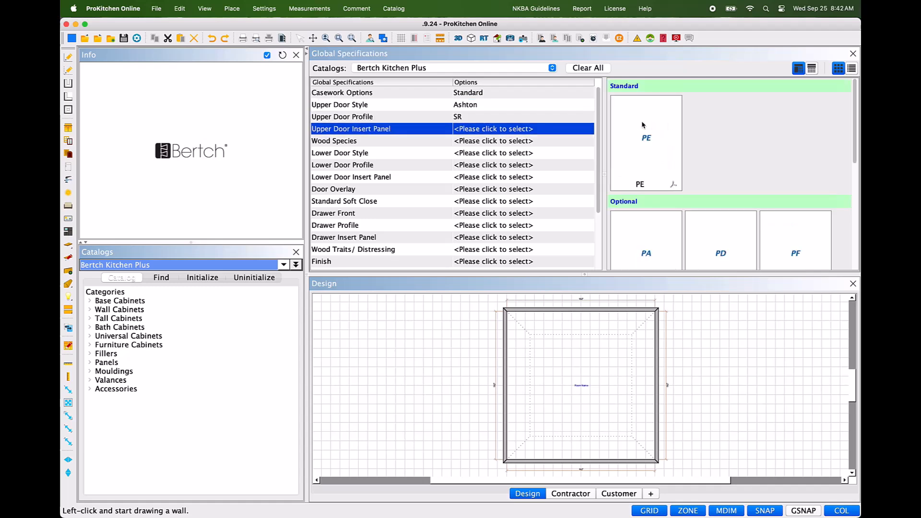
{"action": "left_click", "coordinate": [642, 124]}
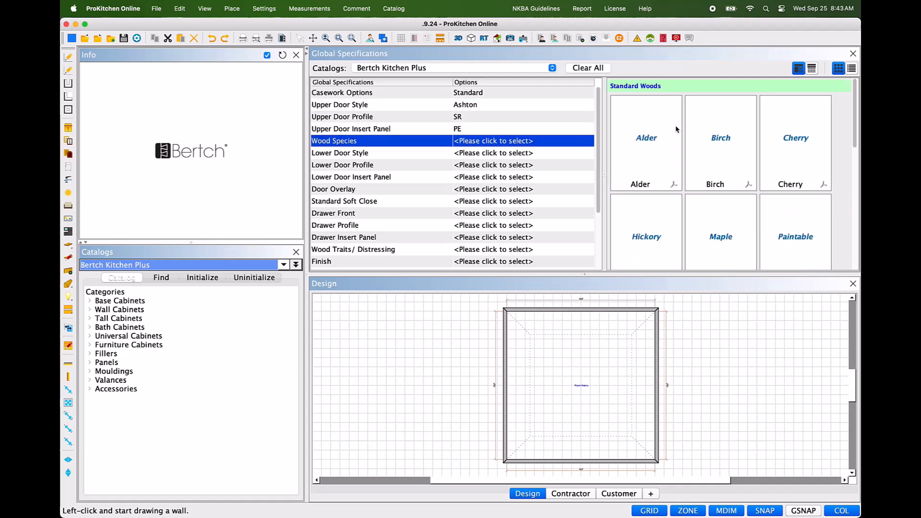
{"action": "scroll", "coordinate": [753, 202], "scroll_direction": "down", "scroll_amount": 2}
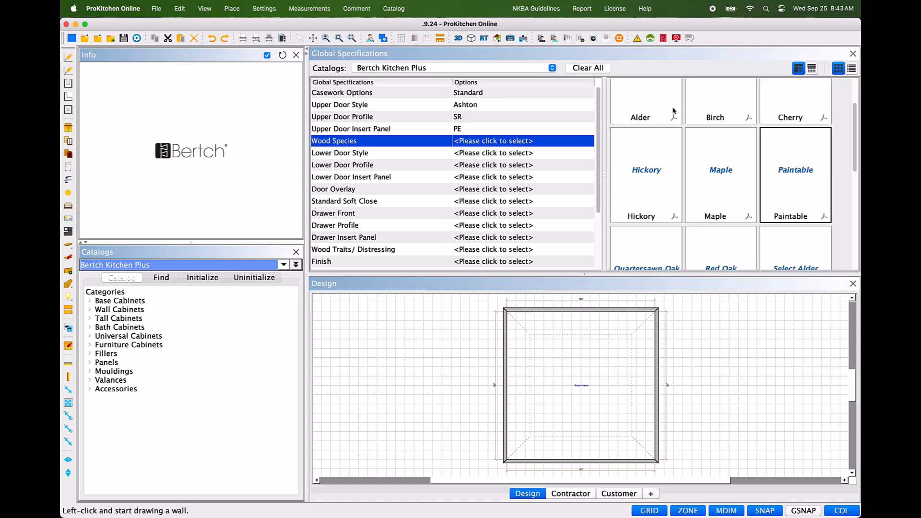
{"action": "left_click", "coordinate": [795, 170]}
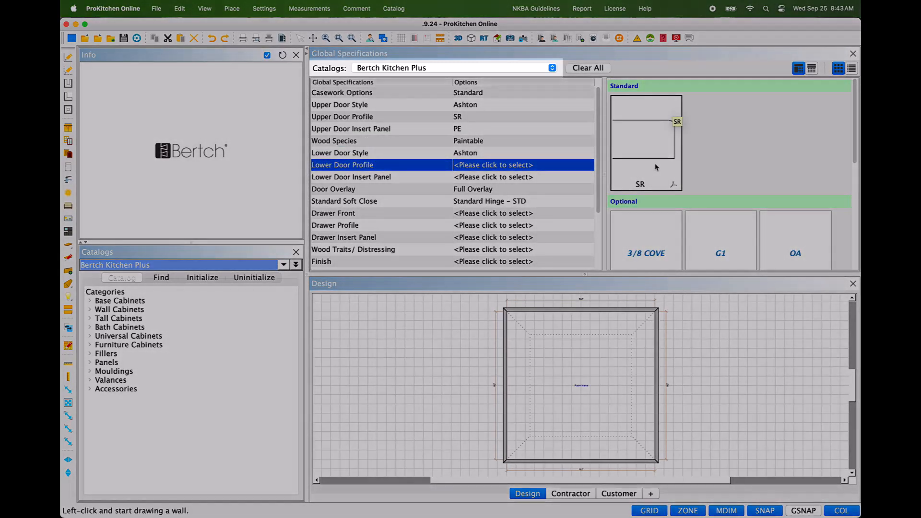
{"action": "left_click", "coordinate": [656, 165]}
{"action": "left_click", "coordinate": [655, 167]}
- Specify Bertch Kitchen Plus 2 with Standard casework and the Ashton upper door style, and choose its upper profile, insert panel and wood species
{"action": "left_click", "coordinate": [633, 136]}
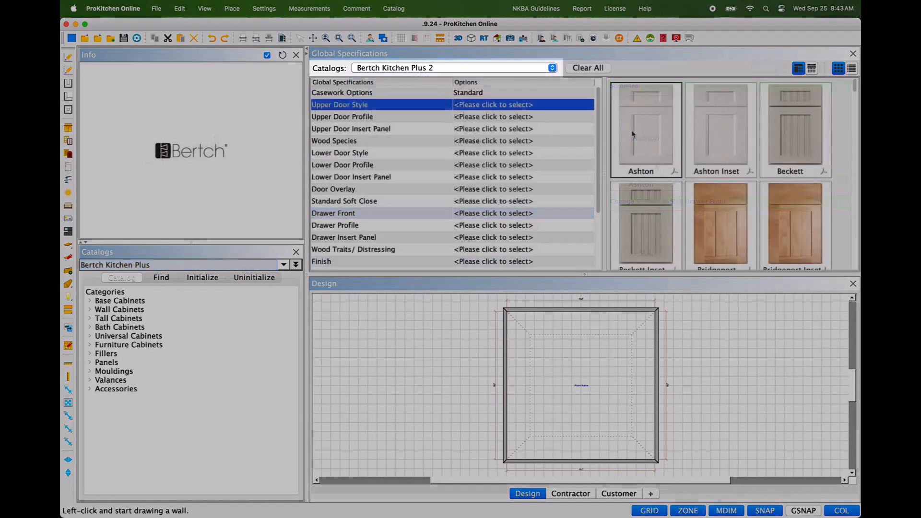
{"action": "left_click", "coordinate": [634, 135]}
{"action": "left_click", "coordinate": [634, 136]}
{"action": "left_click", "coordinate": [634, 136]}
{"action": "scroll", "coordinate": [648, 177], "scroll_direction": "down", "scroll_amount": 3}
{"action": "left_click", "coordinate": [651, 182]}
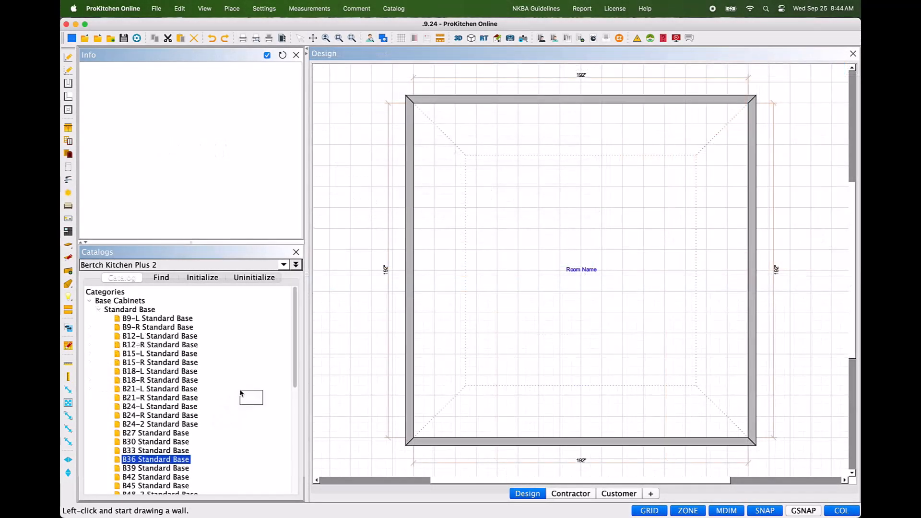
- Place a B36 Standard Base from Bertch Kitchen Plus 2 against the upper wall and a W3636 wall cabinet from Bertch Kitchen Plus above it
{"action": "left_click_drag", "start_coordinate": [240, 391], "coordinate": [493, 123]}
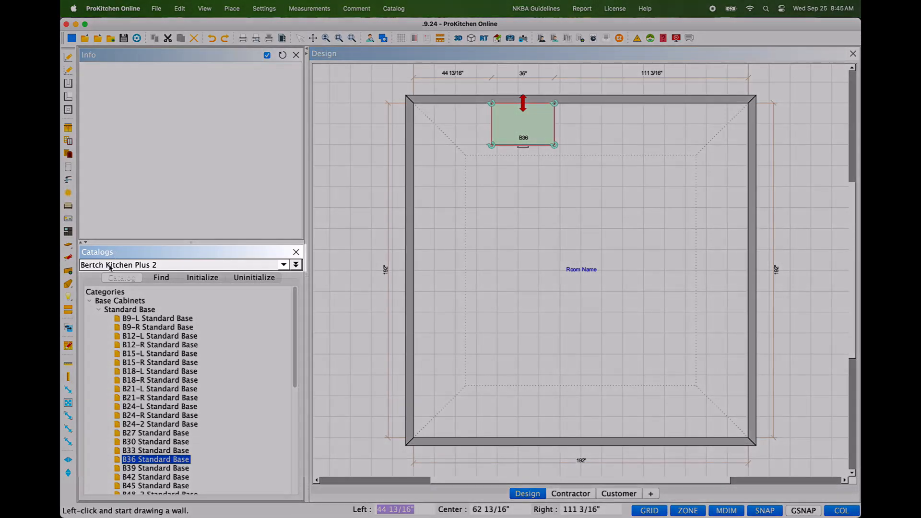
{"action": "left_click", "coordinate": [182, 265]}
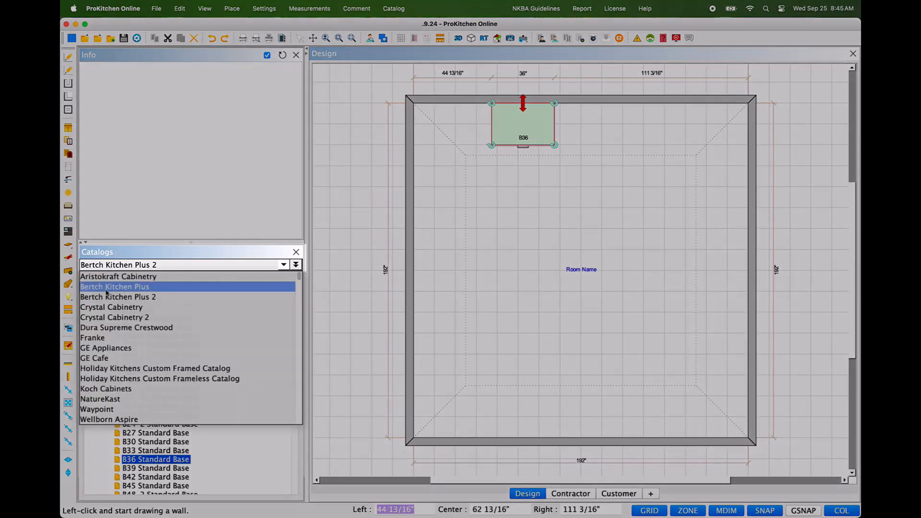
{"action": "left_click", "coordinate": [109, 287]}
{"action": "left_click_drag", "start_coordinate": [168, 467], "coordinate": [506, 114]}
{"action": "key", "text": "Return"}
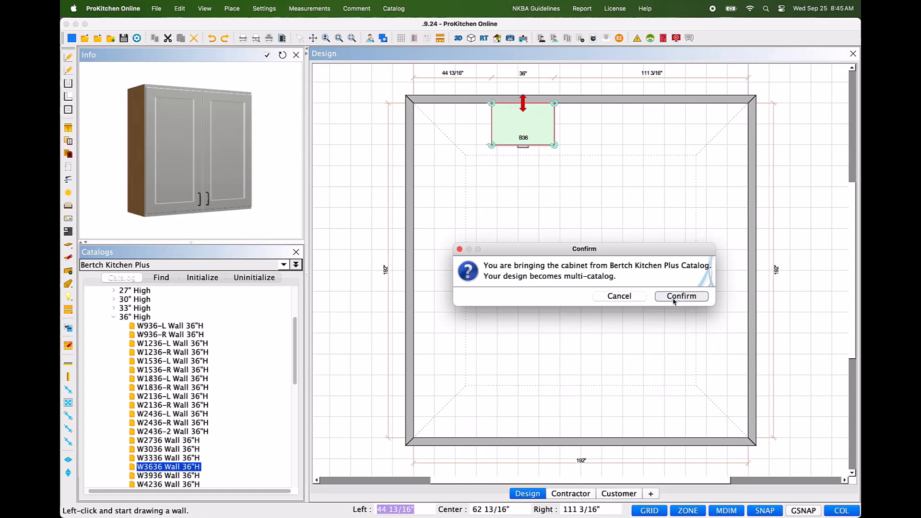
{"action": "left_click", "coordinate": [523, 117]}
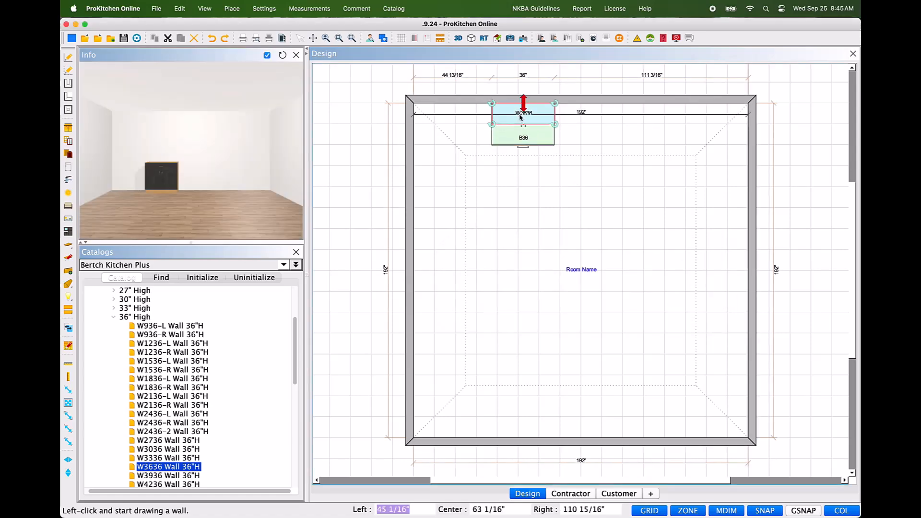